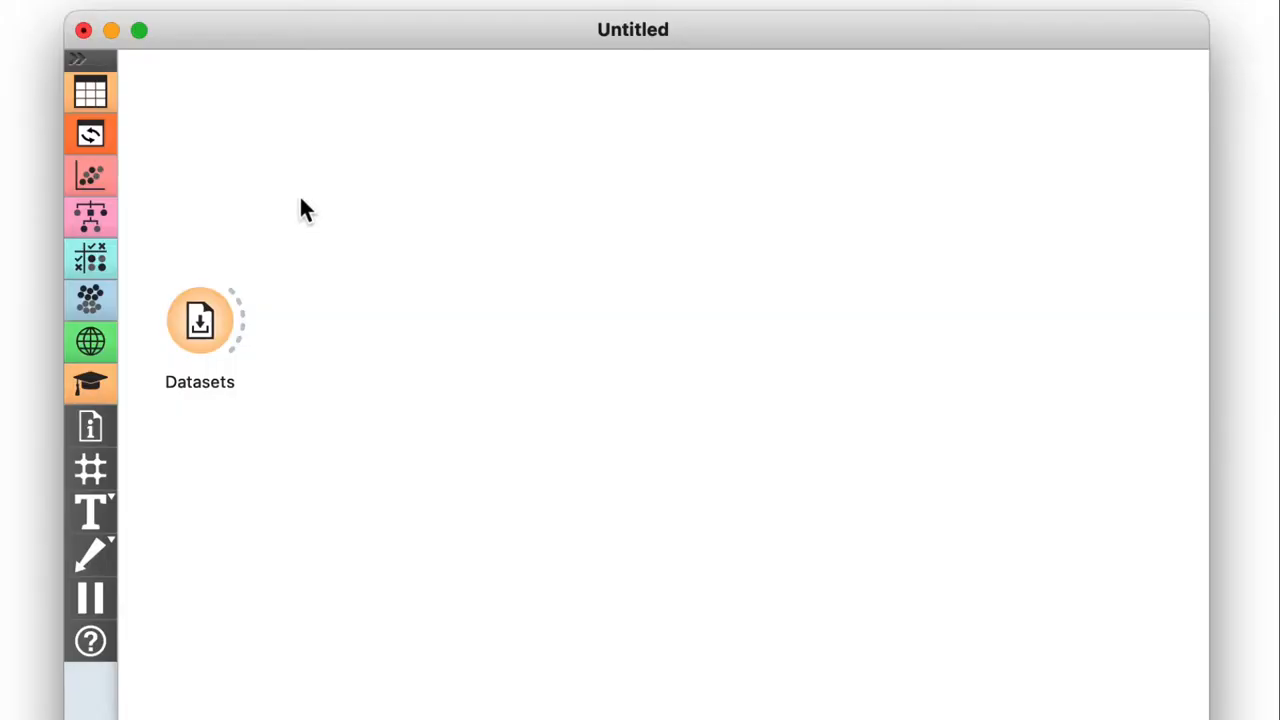
Step: Check Iris is loaded in the Datasets widget and start a new link from its output
double_click(198, 311)
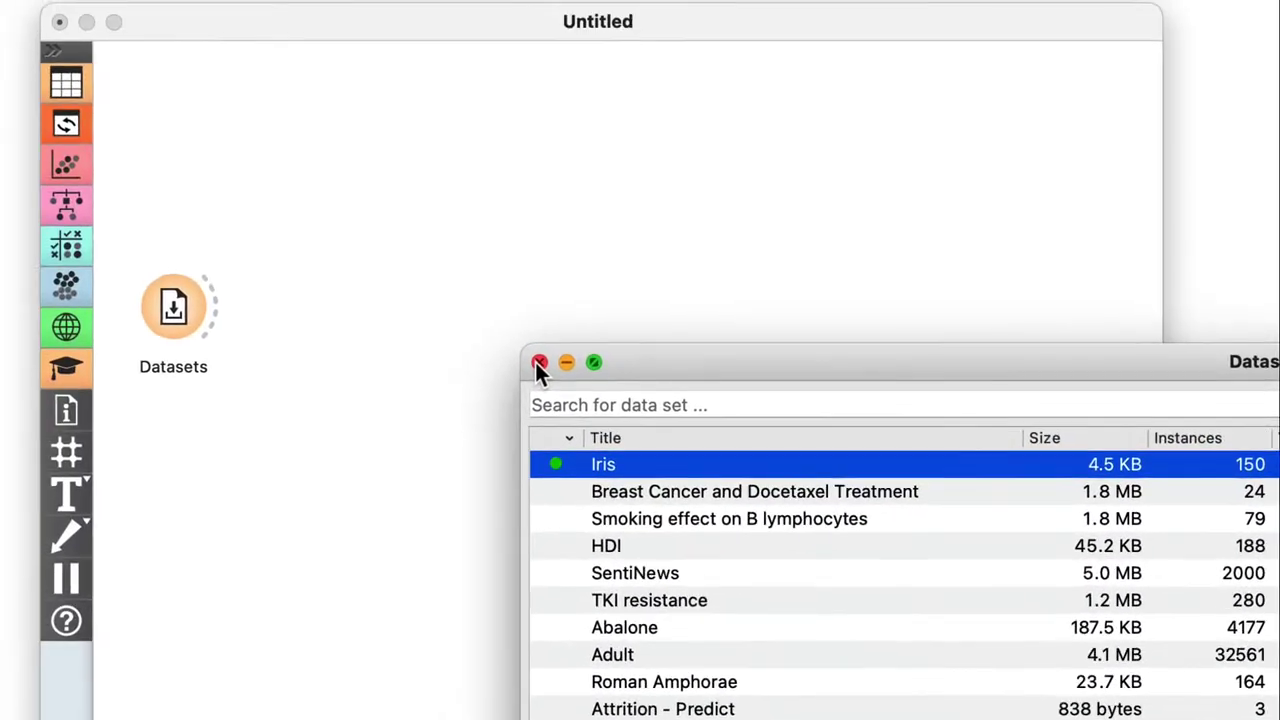
left_click(22, 75)
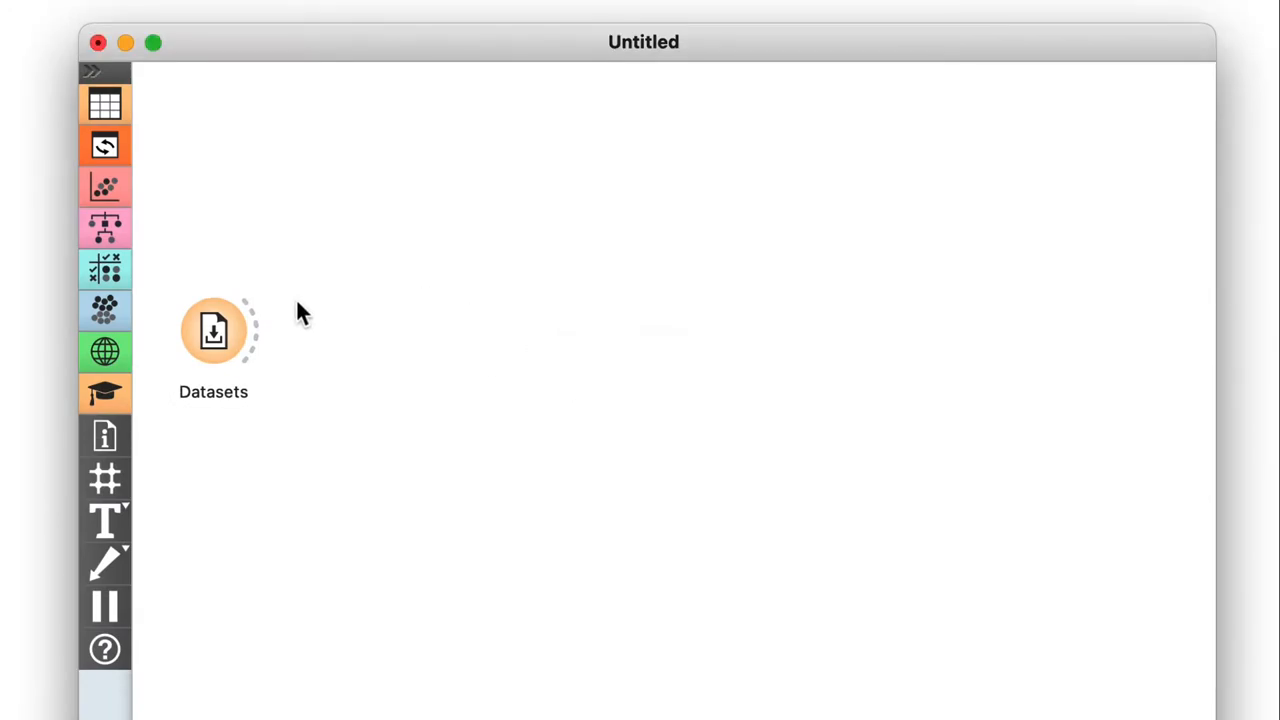
left_click_drag(258, 325, 347, 168)
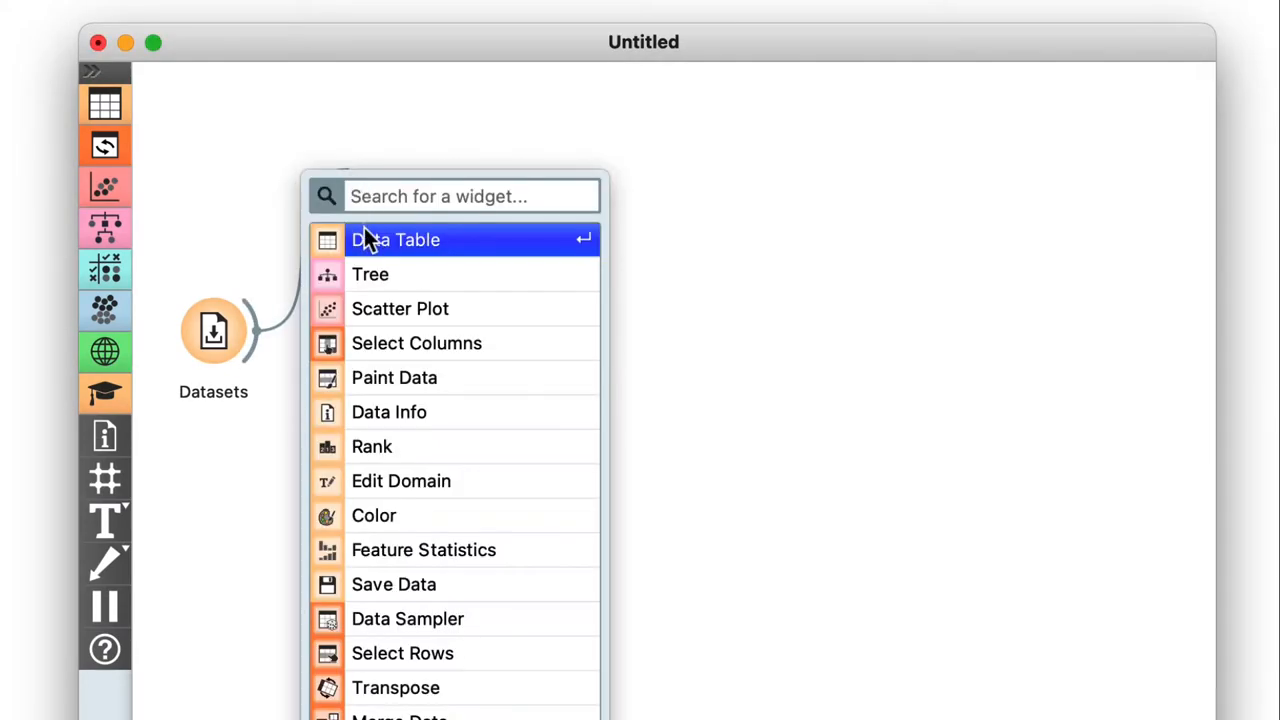
Step: Attach a Data Table to Datasets and review the 150 Iris rows
left_click(371, 240)
double_click(362, 165)
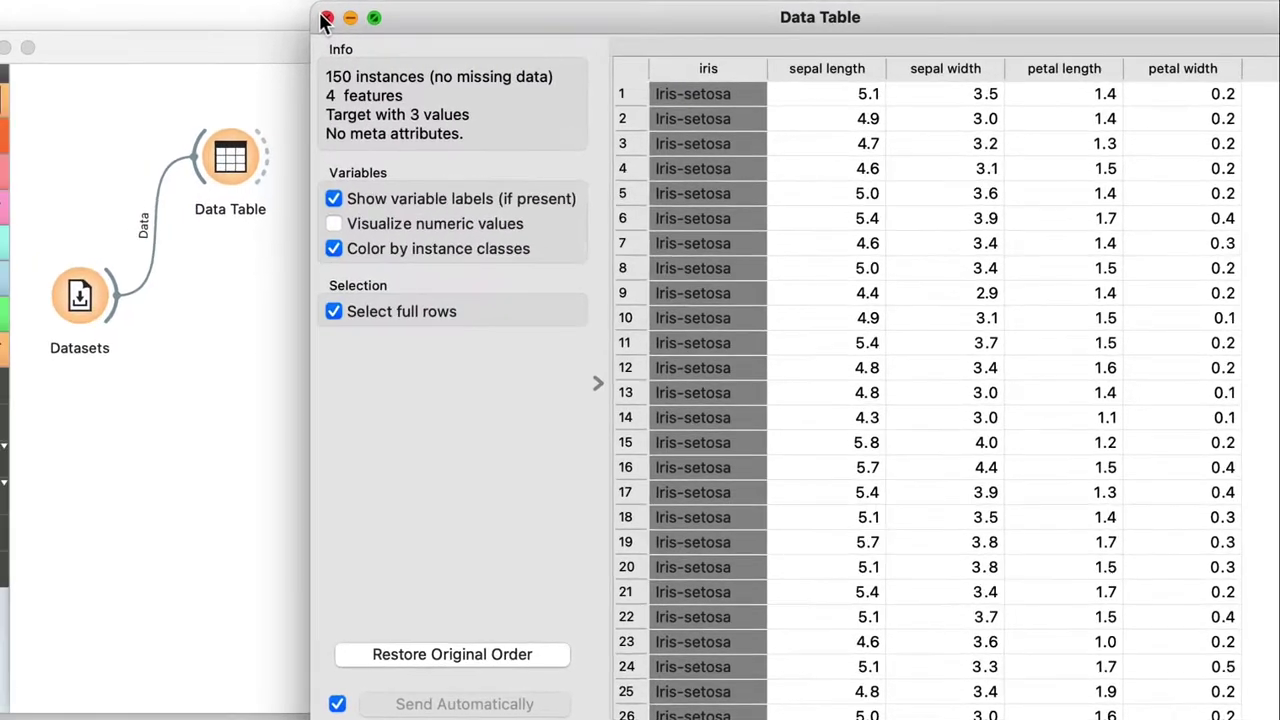
left_click(326, 18)
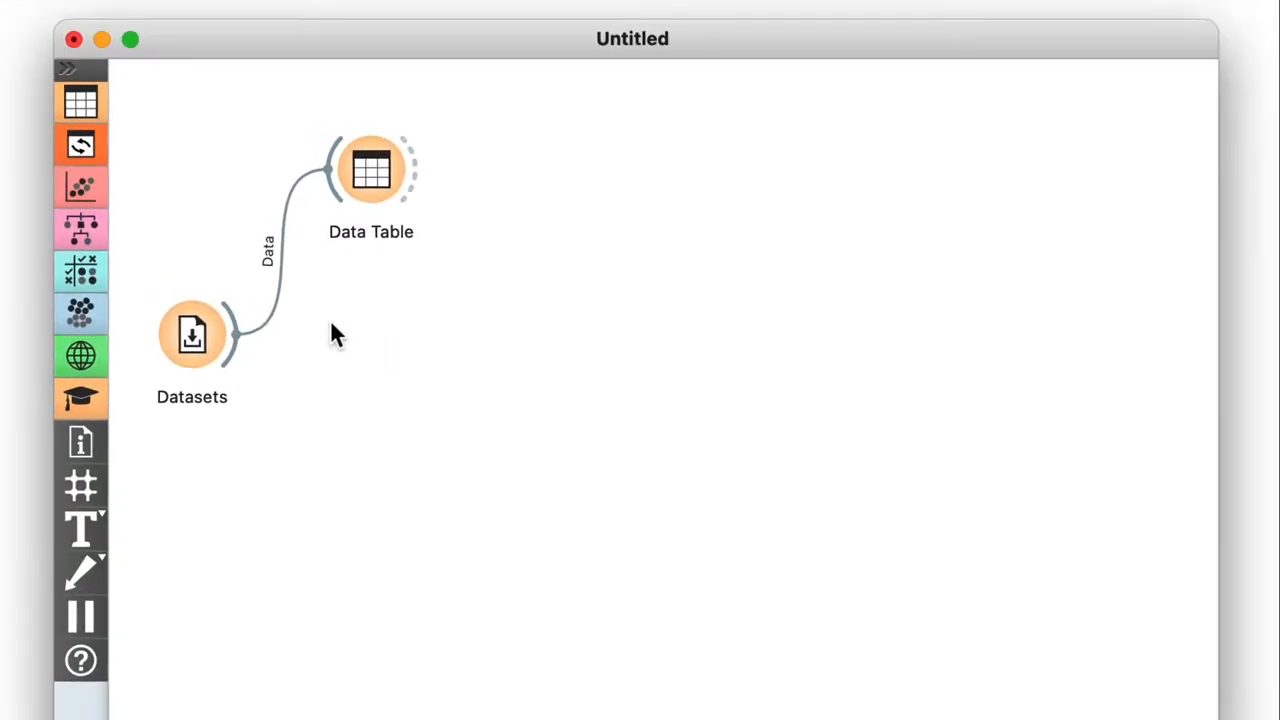
Step: Attach Select Columns to Datasets and review its four features with iris as target
left_click_drag(238, 340, 496, 228)
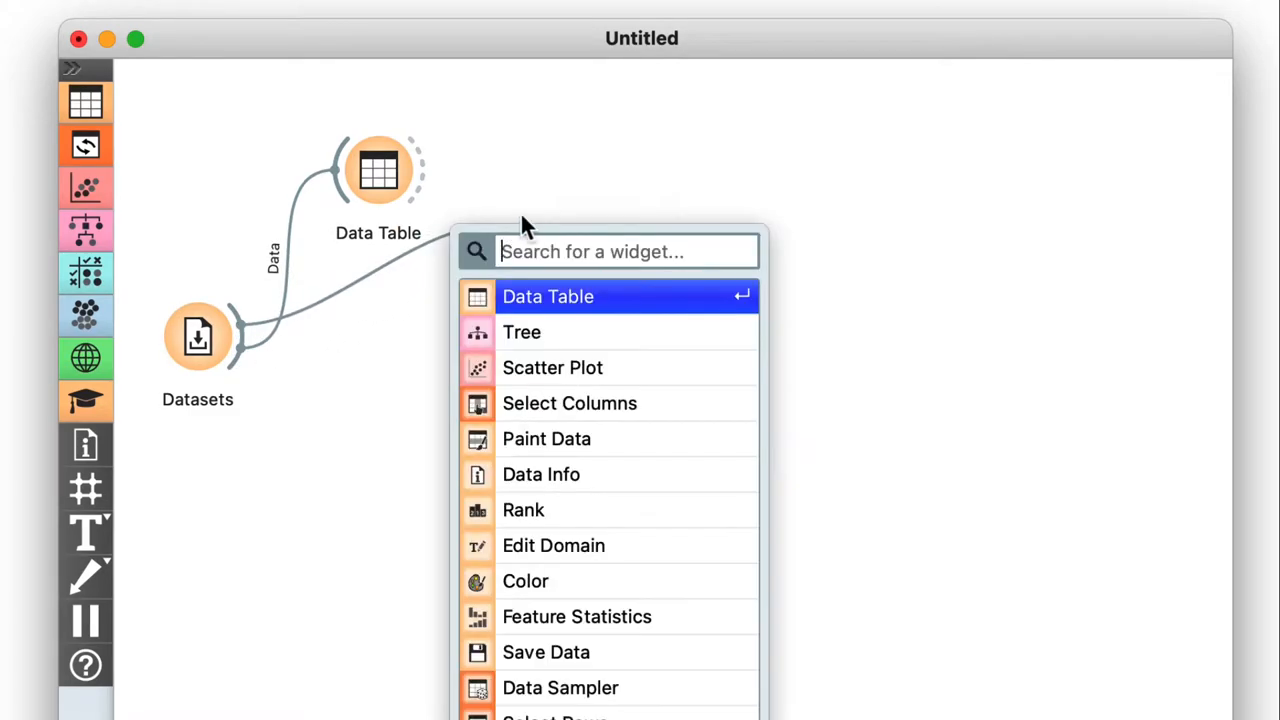
left_click(515, 405)
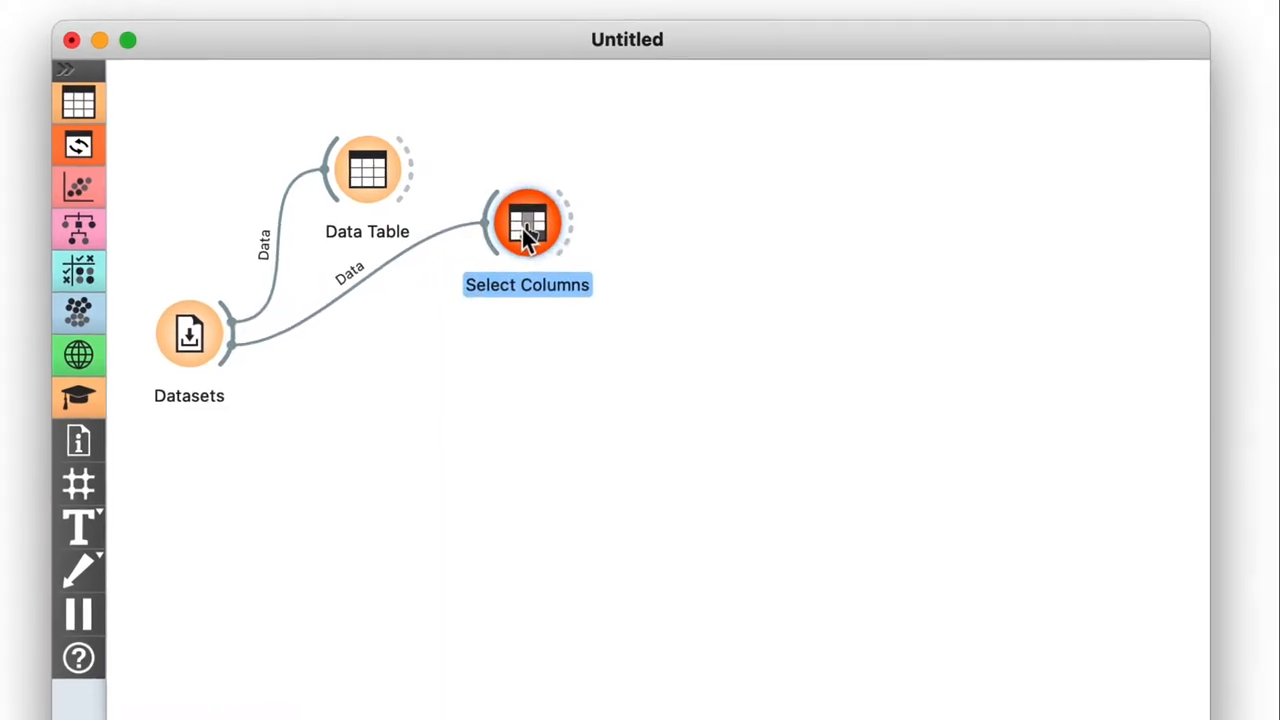
double_click(528, 232)
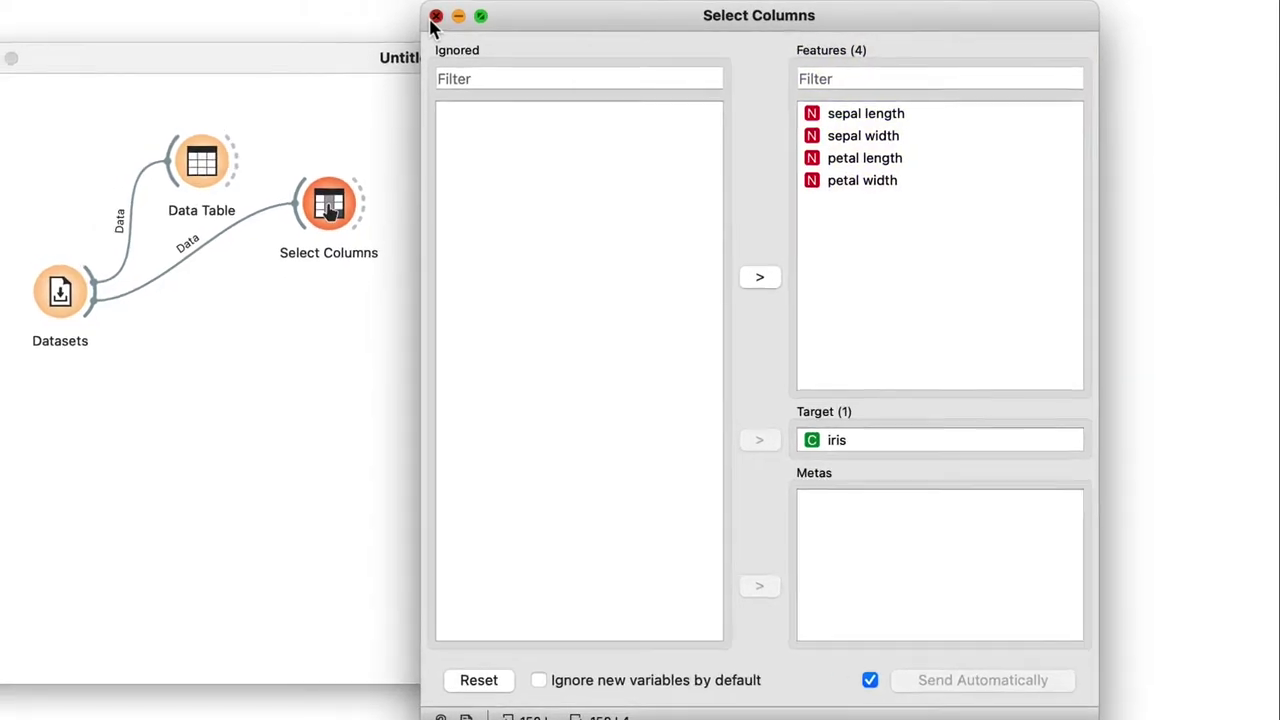
left_click(406, 19)
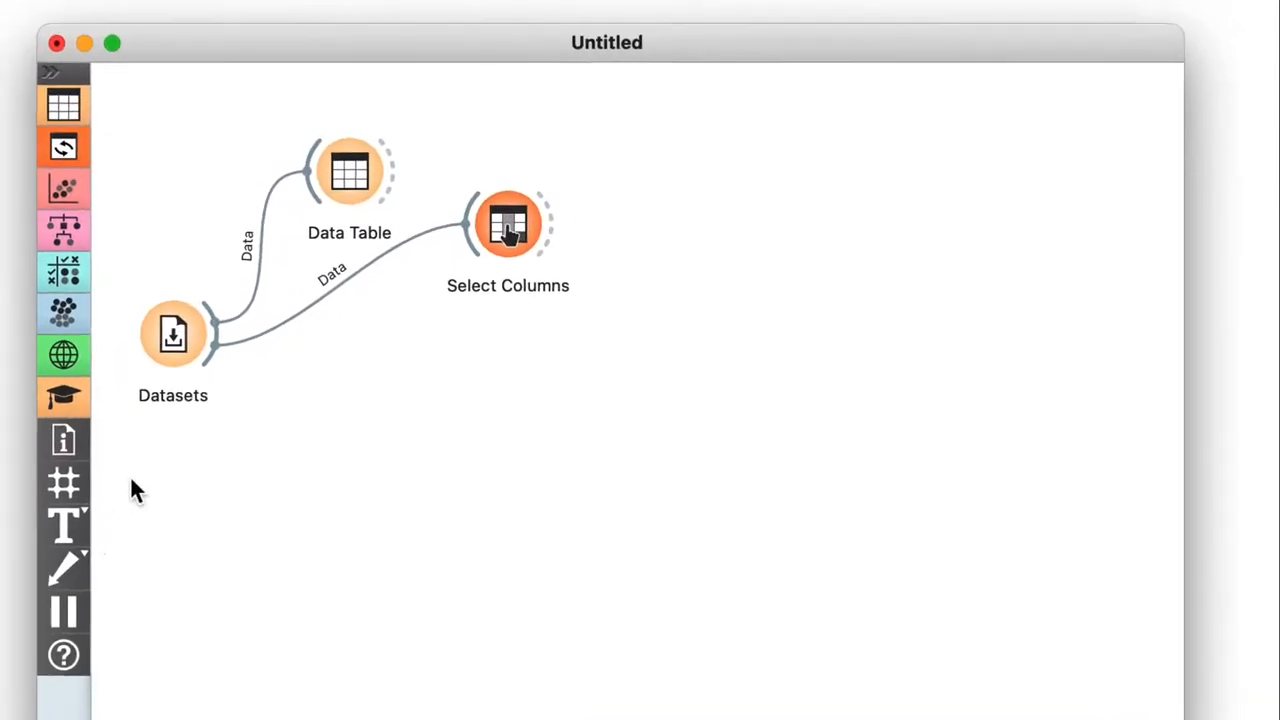
left_click_drag(232, 358, 843, 273)
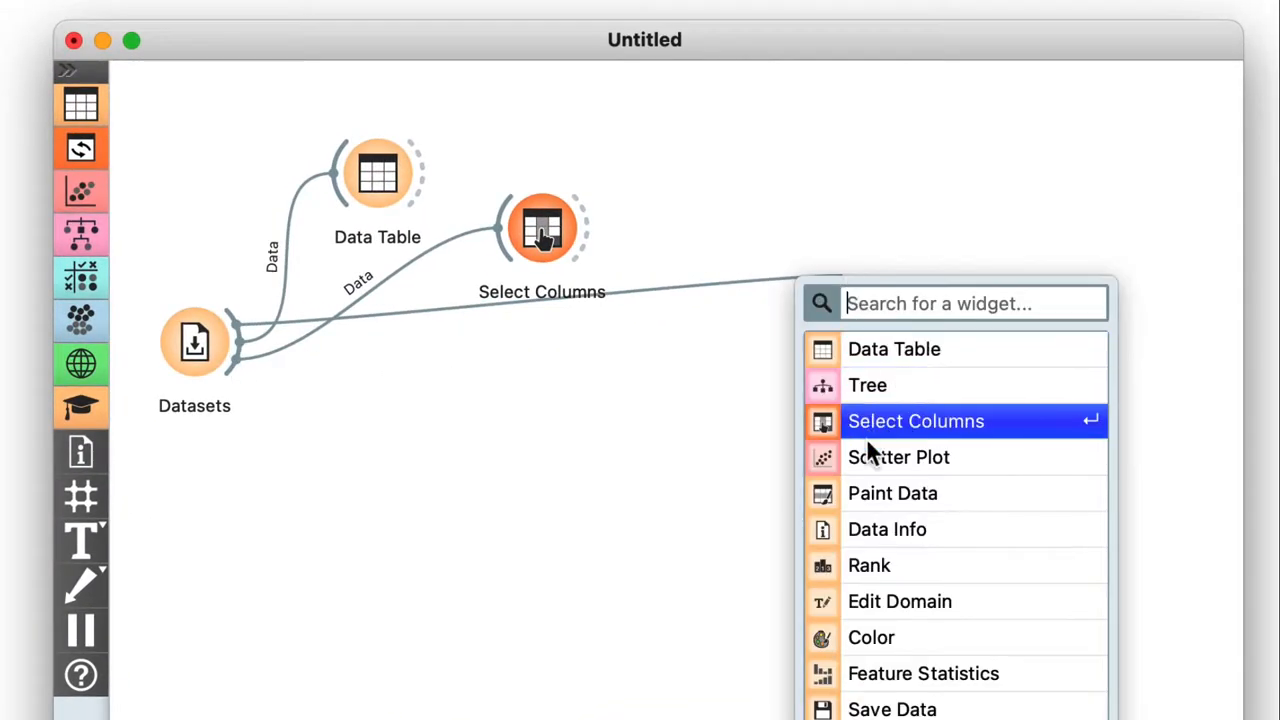
Step: Attach a Scatter Plot to Datasets showing sepal length vs sepal width by species
left_click(866, 457)
double_click(863, 279)
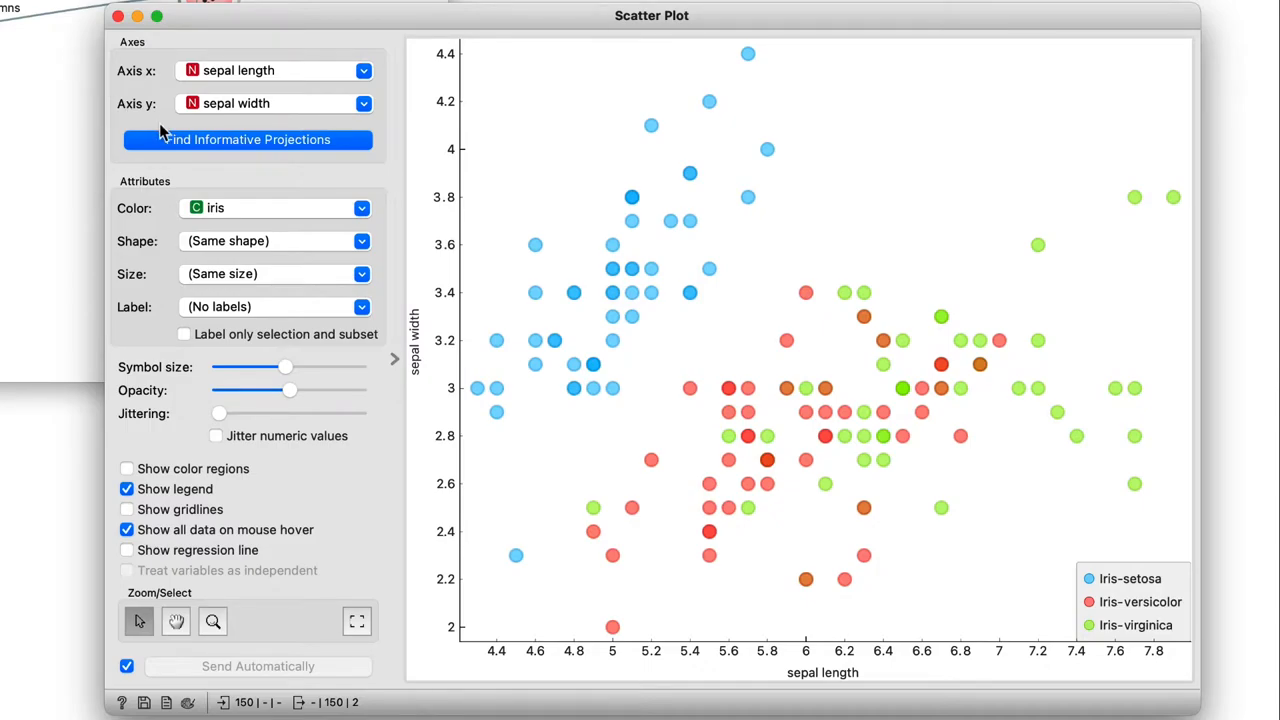
Step: Rank informative projections, switching the plot to petal length vs petal width
left_click(165, 140)
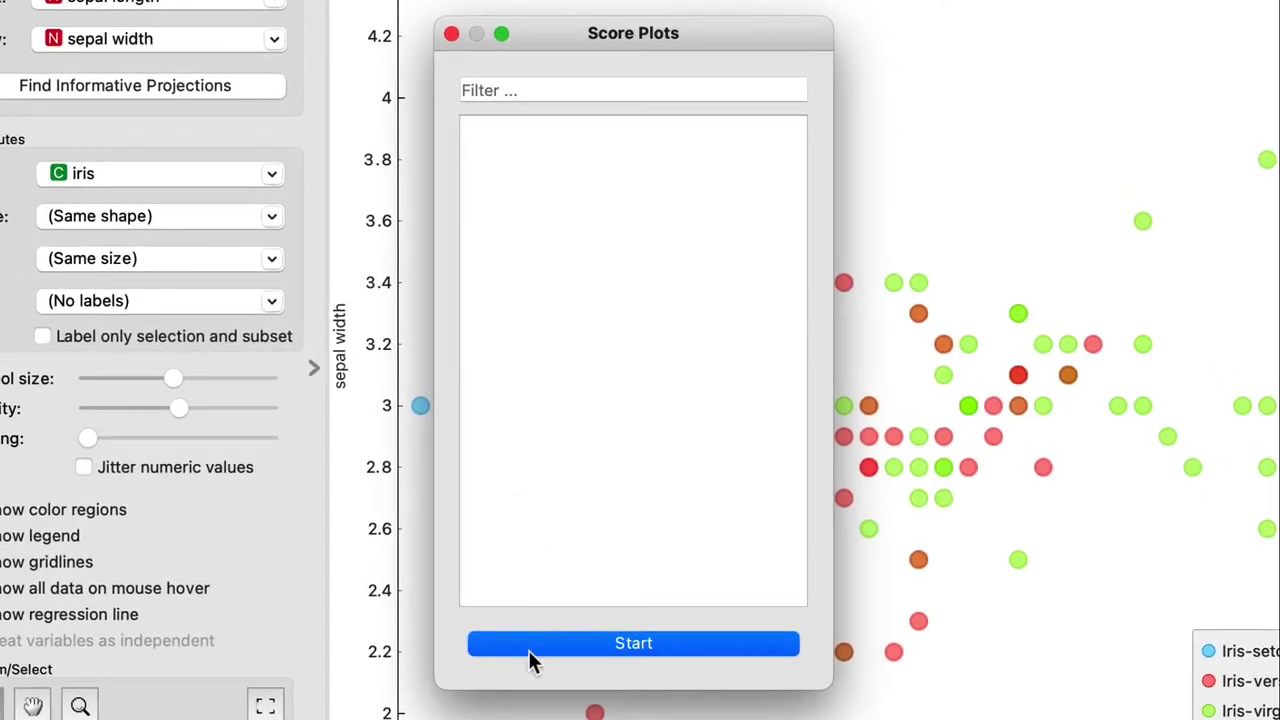
left_click(531, 652)
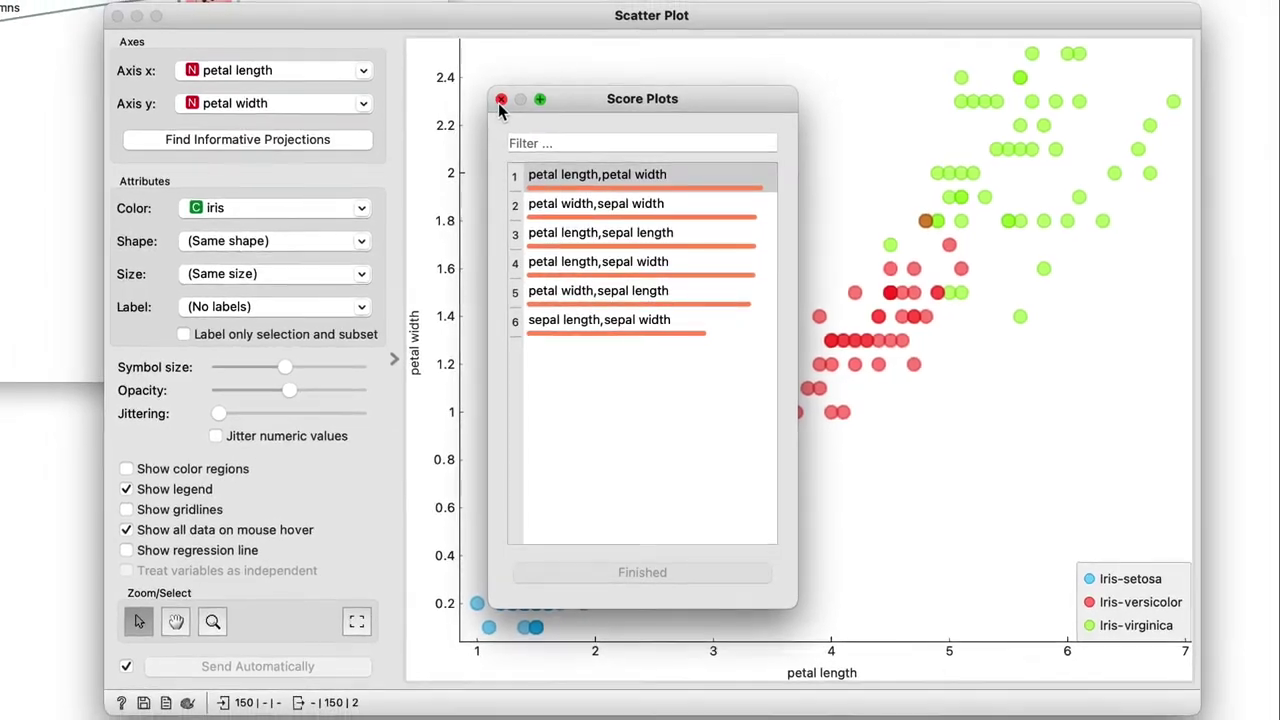
left_click(451, 34)
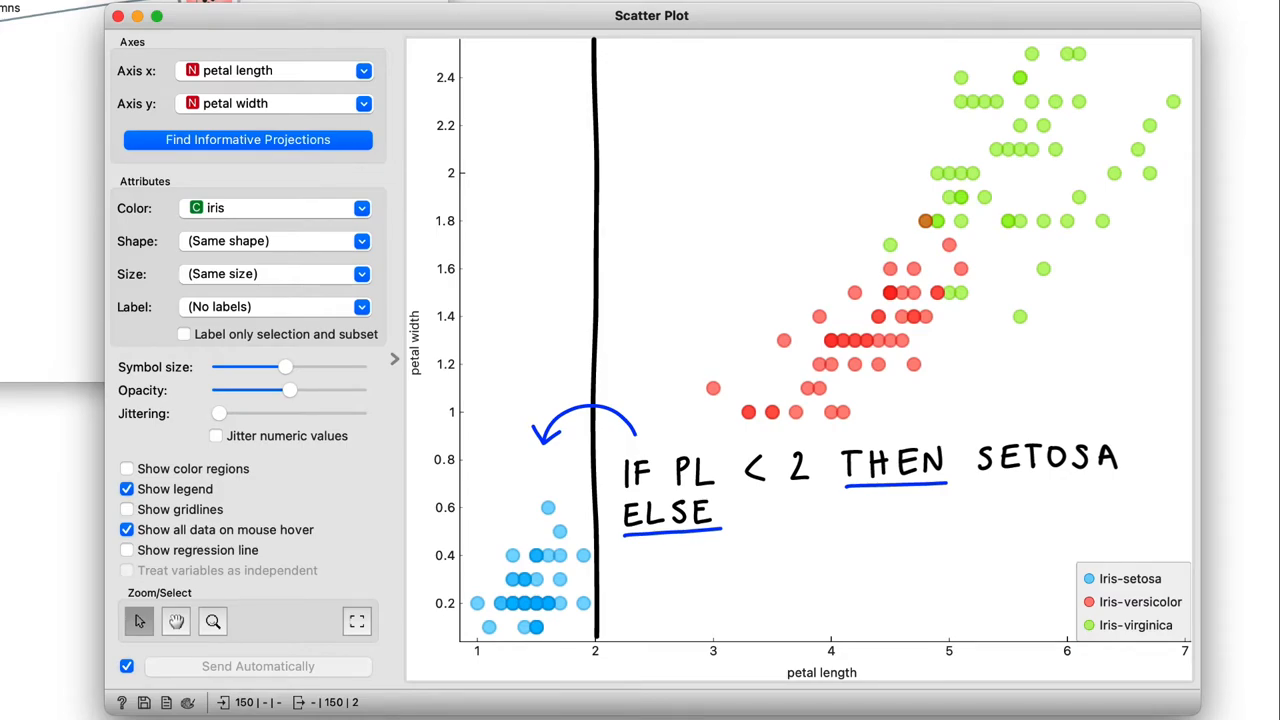
Step: Sketch the petal length 2 split for setosa and start a new link from Datasets
left_click_drag(598, 245, 1182, 245)
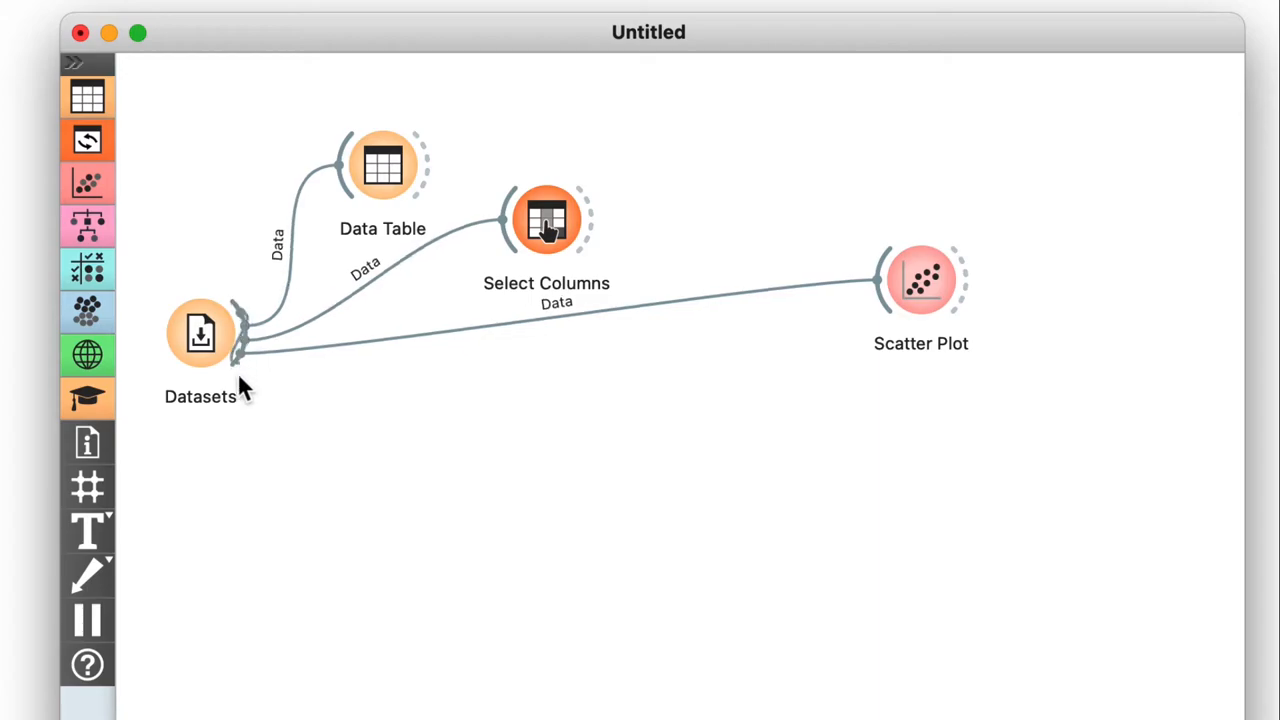
left_click_drag(240, 376, 313, 494)
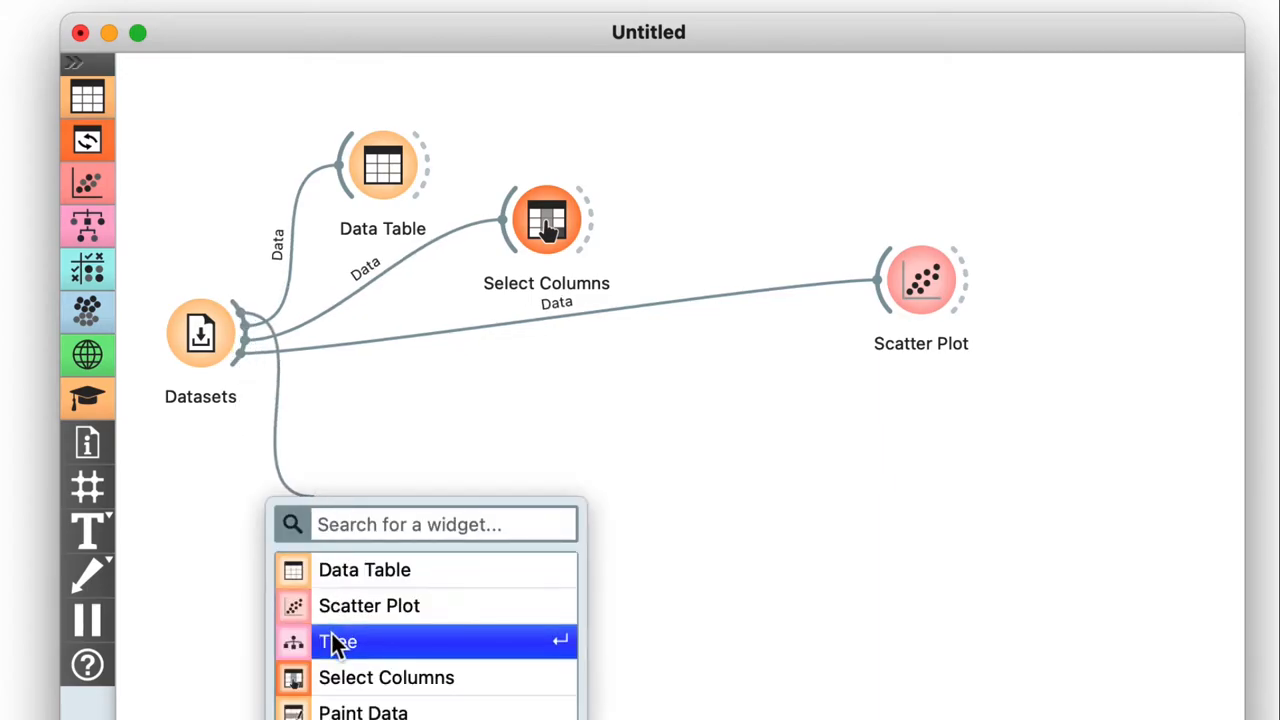
Step: Add a Tree learner fed by Datasets and a Tree Viewer showing the 9-node iris tree
left_click(335, 643)
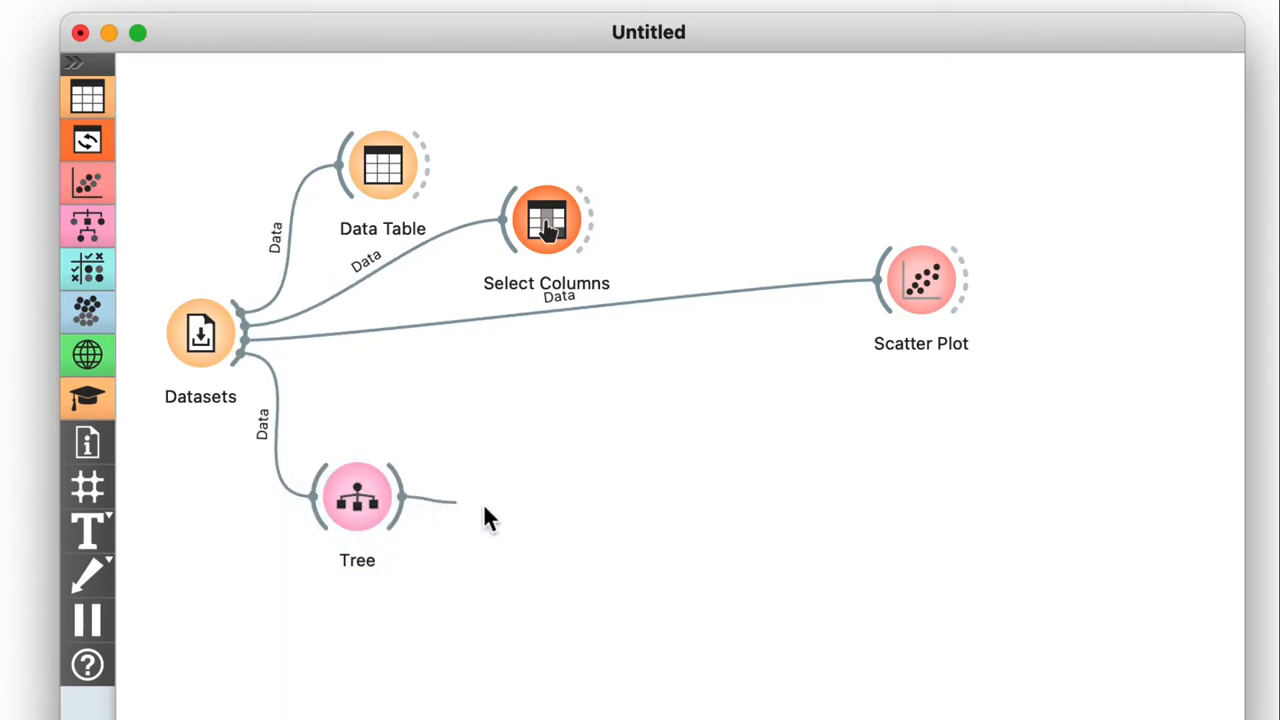
left_click_drag(408, 497, 530, 497)
left_click(559, 585)
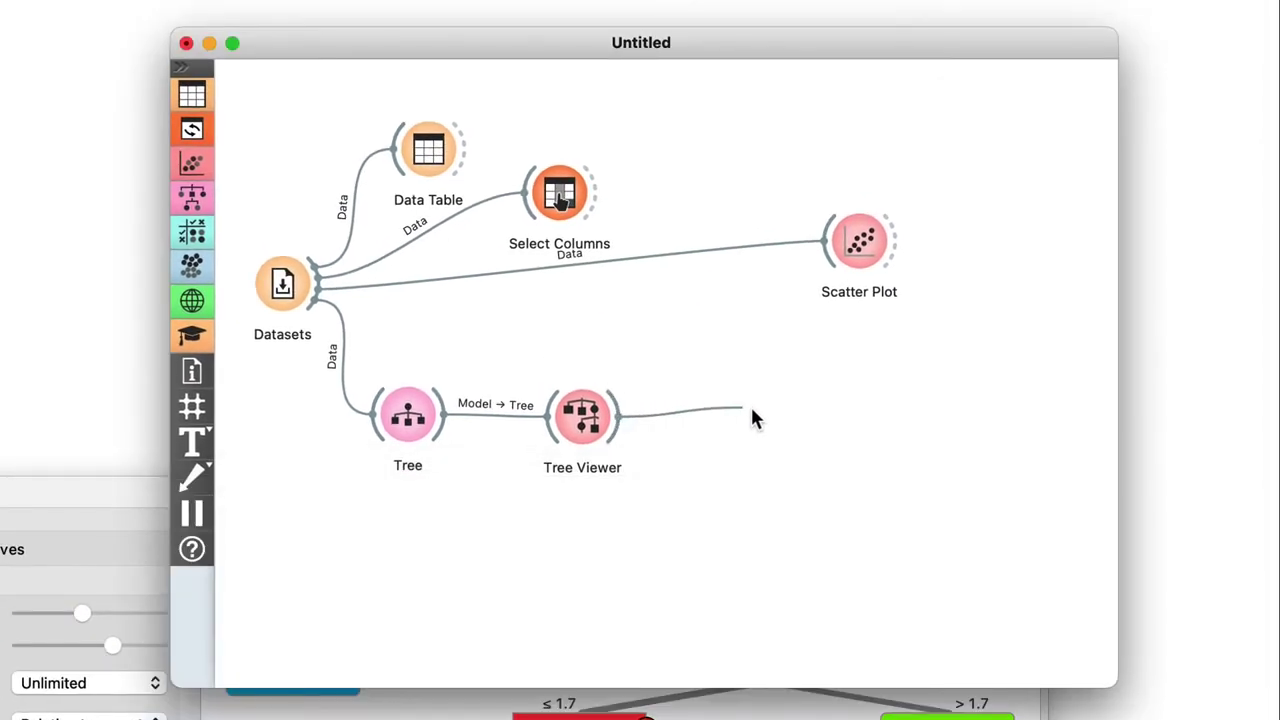
Step: Send Tree Viewer's selected data to a new Data Table (1) and view it
left_click_drag(622, 418, 752, 416)
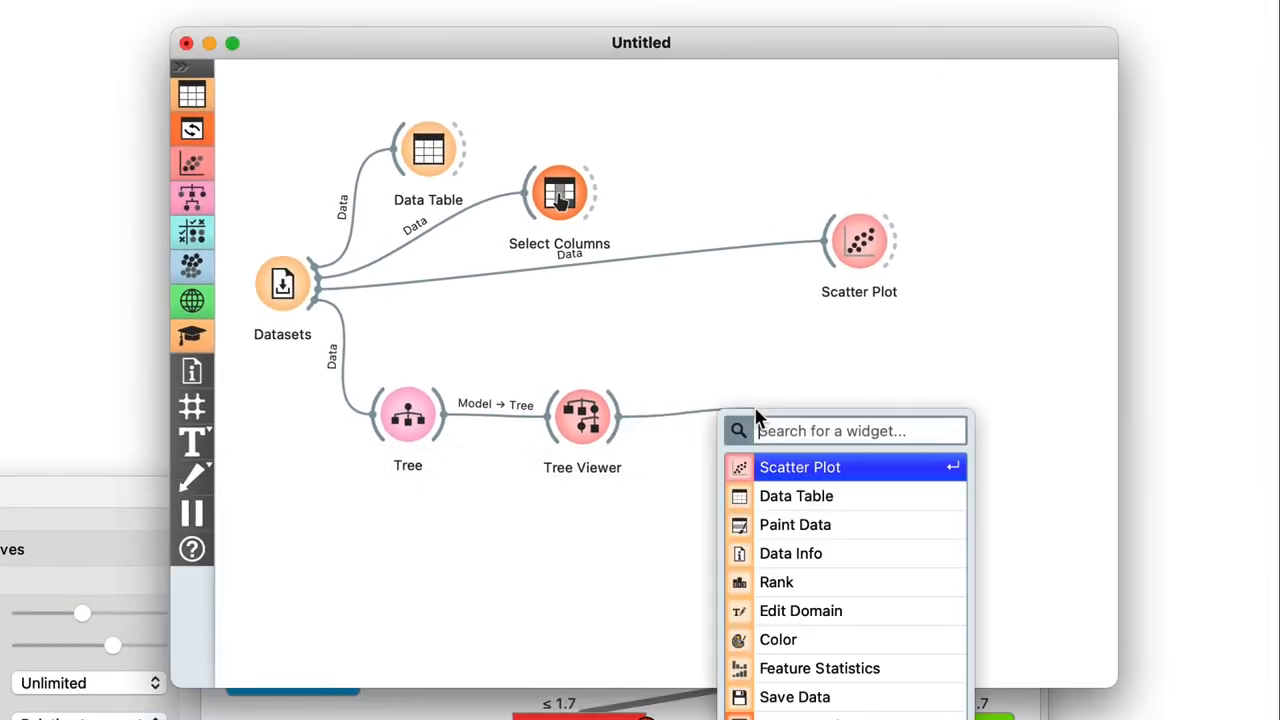
left_click(787, 494)
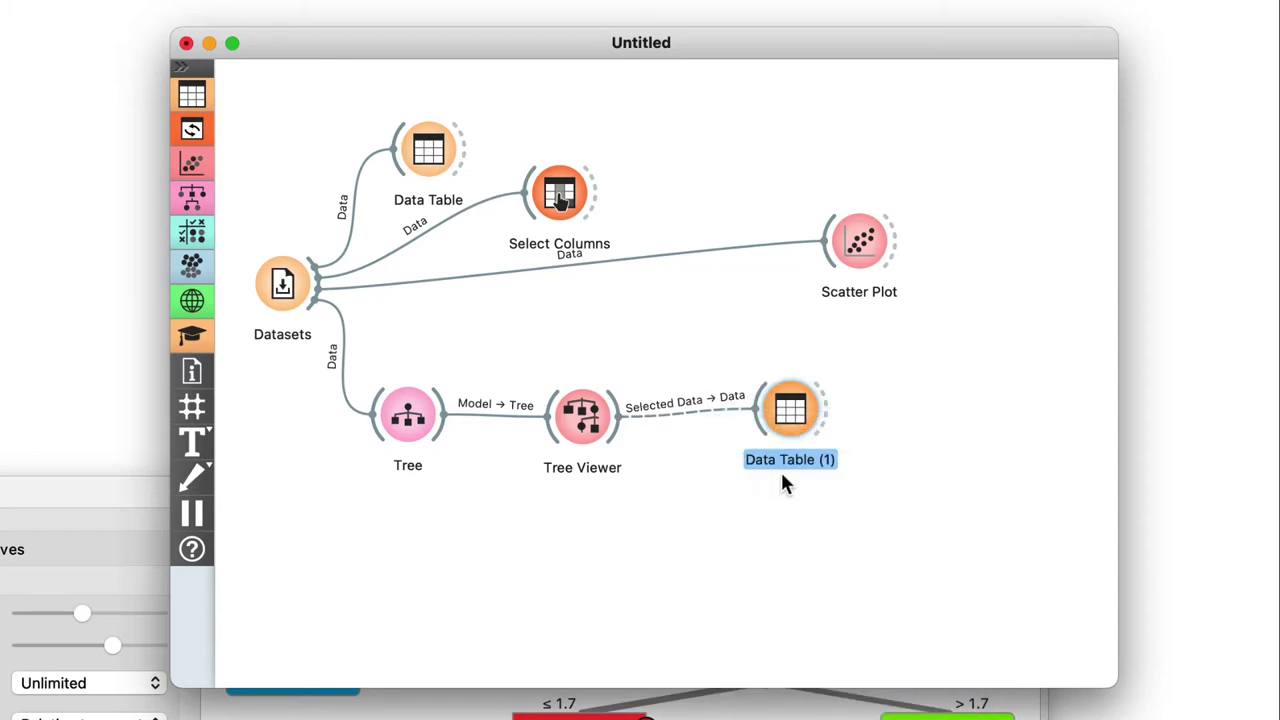
double_click(788, 402)
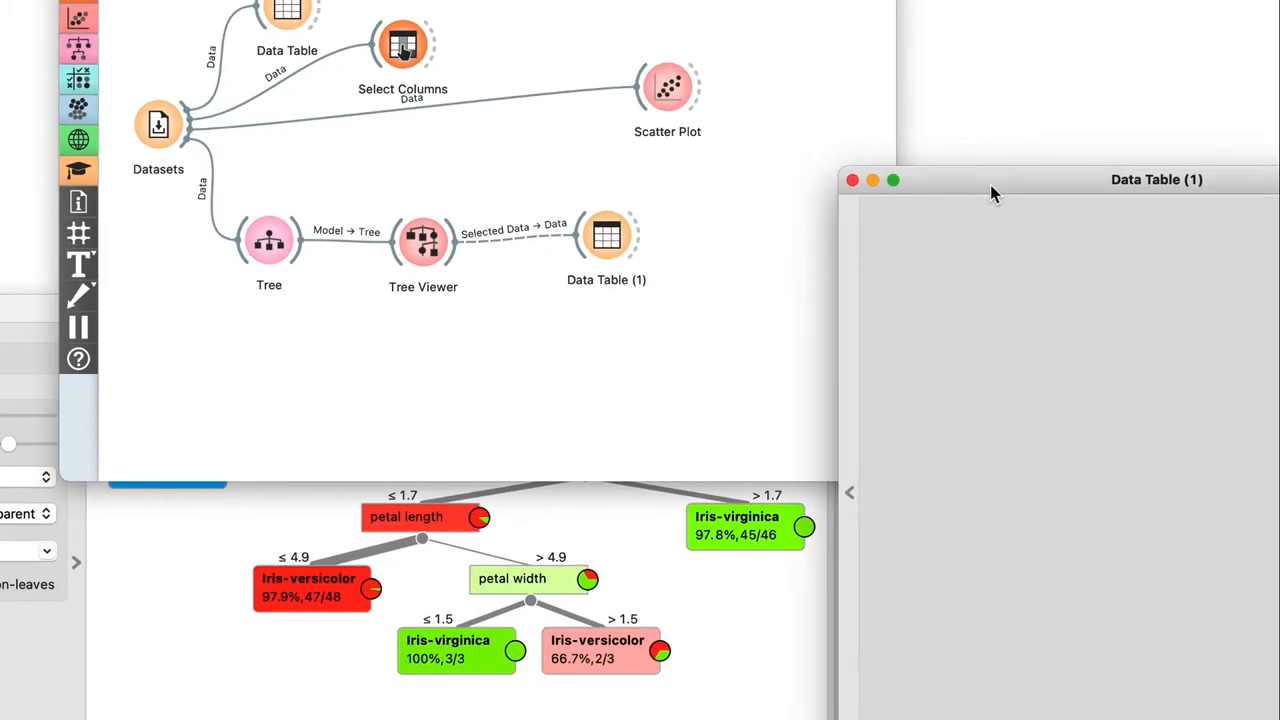
Step: Select the lower petal length node listing 54 rows and link selections to Scatter Plot as a subset
left_click(440, 371)
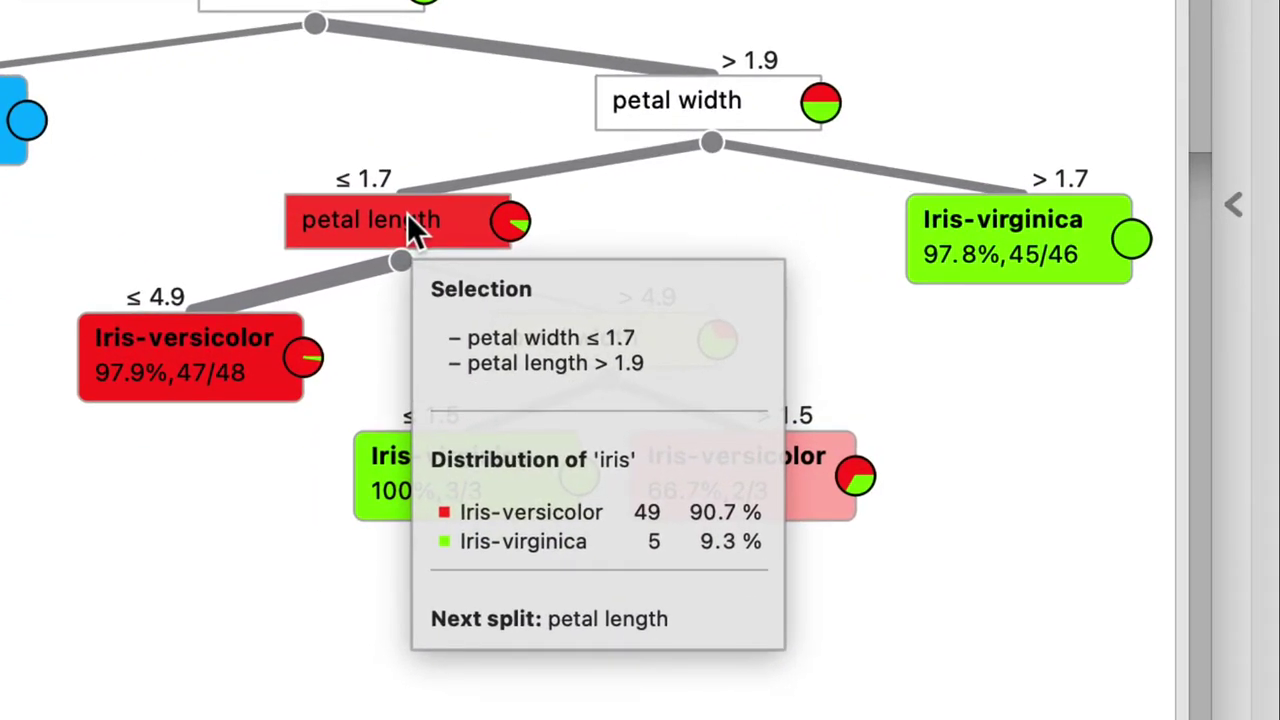
left_click(412, 228)
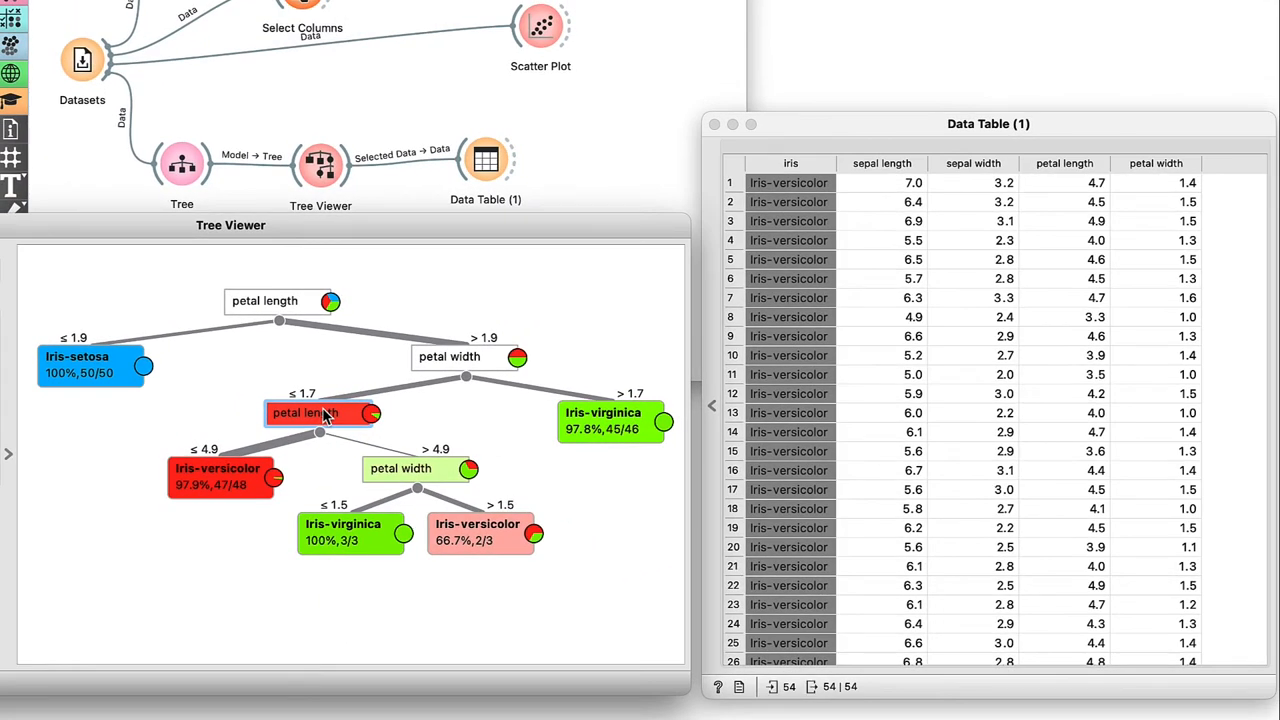
scroll(828, 340, "down", 1)
scroll(828, 340, "down", 1)
scroll(828, 340, "down", 1)
scroll(828, 340, "down", 3)
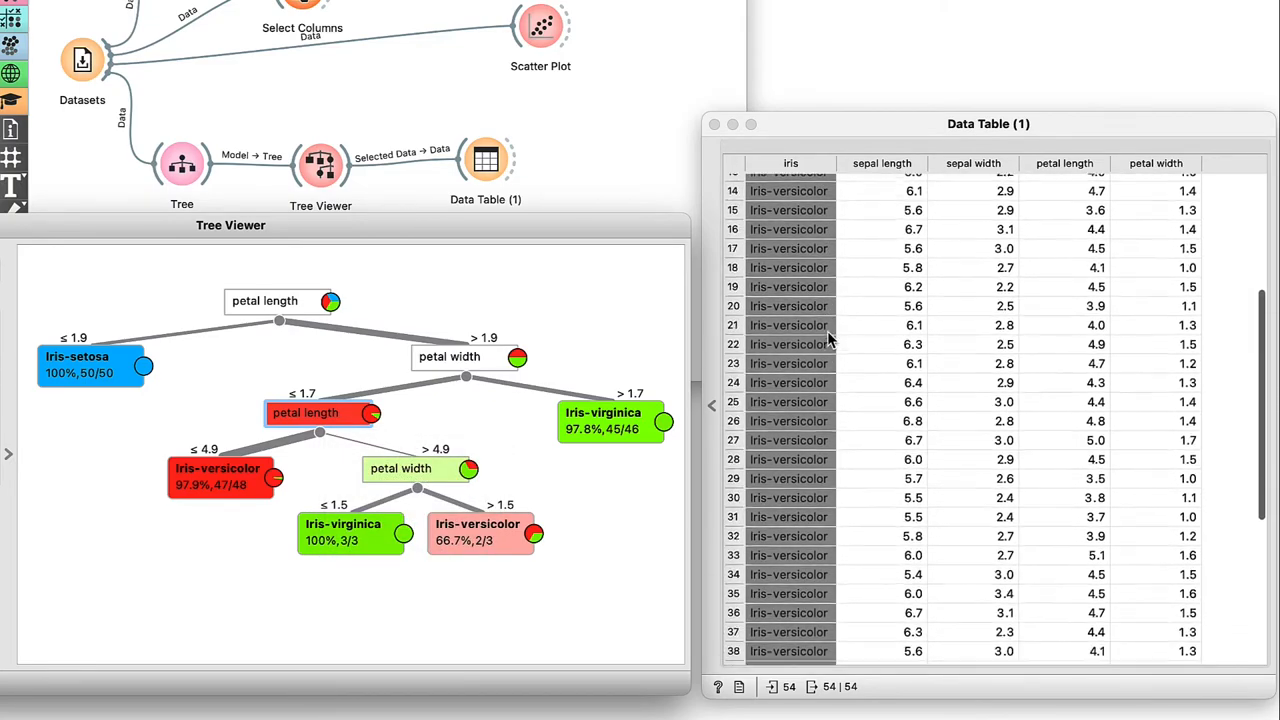
scroll(828, 340, "down", 2)
scroll(828, 340, "down", 3)
scroll(828, 340, "down", 2)
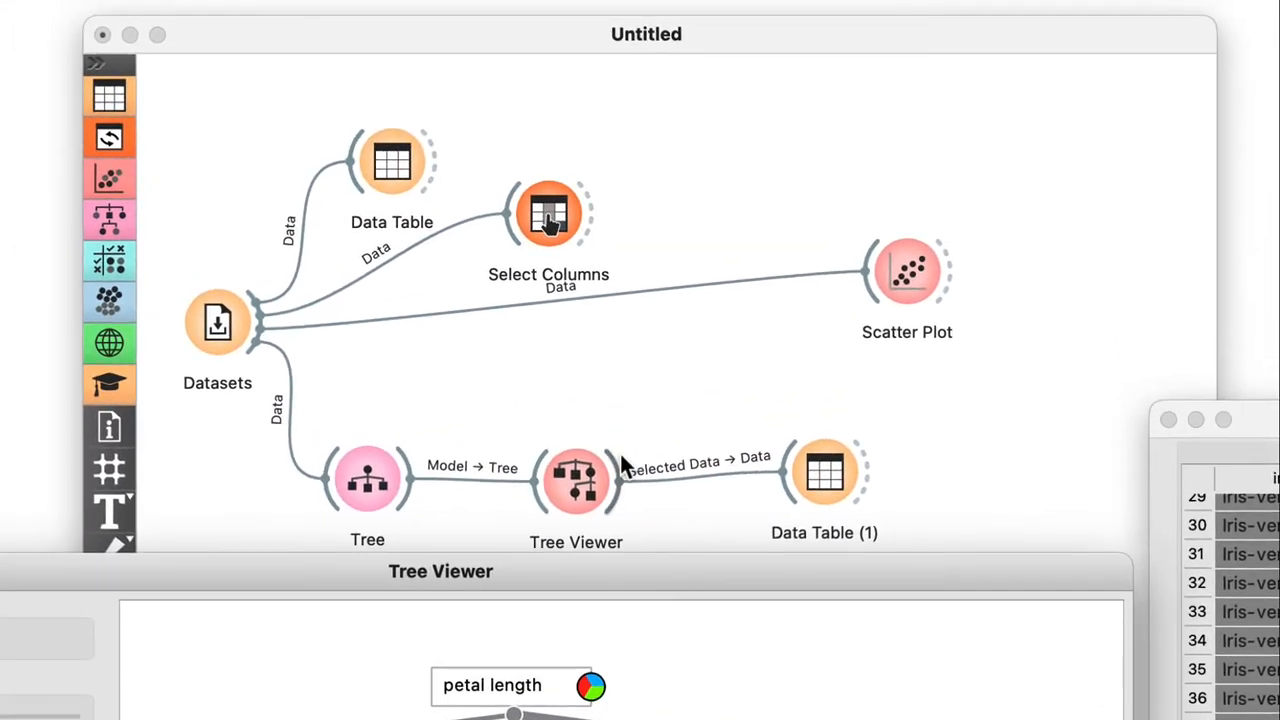
left_click_drag(620, 462, 871, 300)
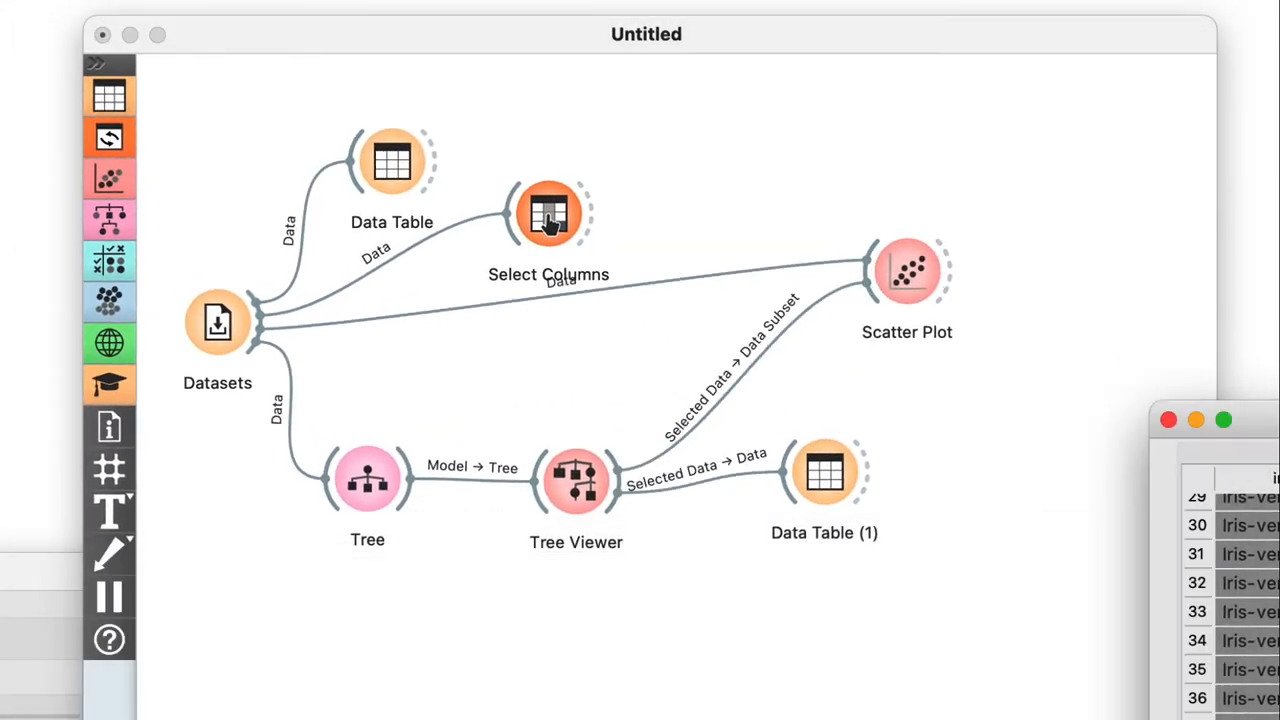
Step: View the enlarged scatter plot and highlight the root node's and setosa leaf's points
double_click(905, 270)
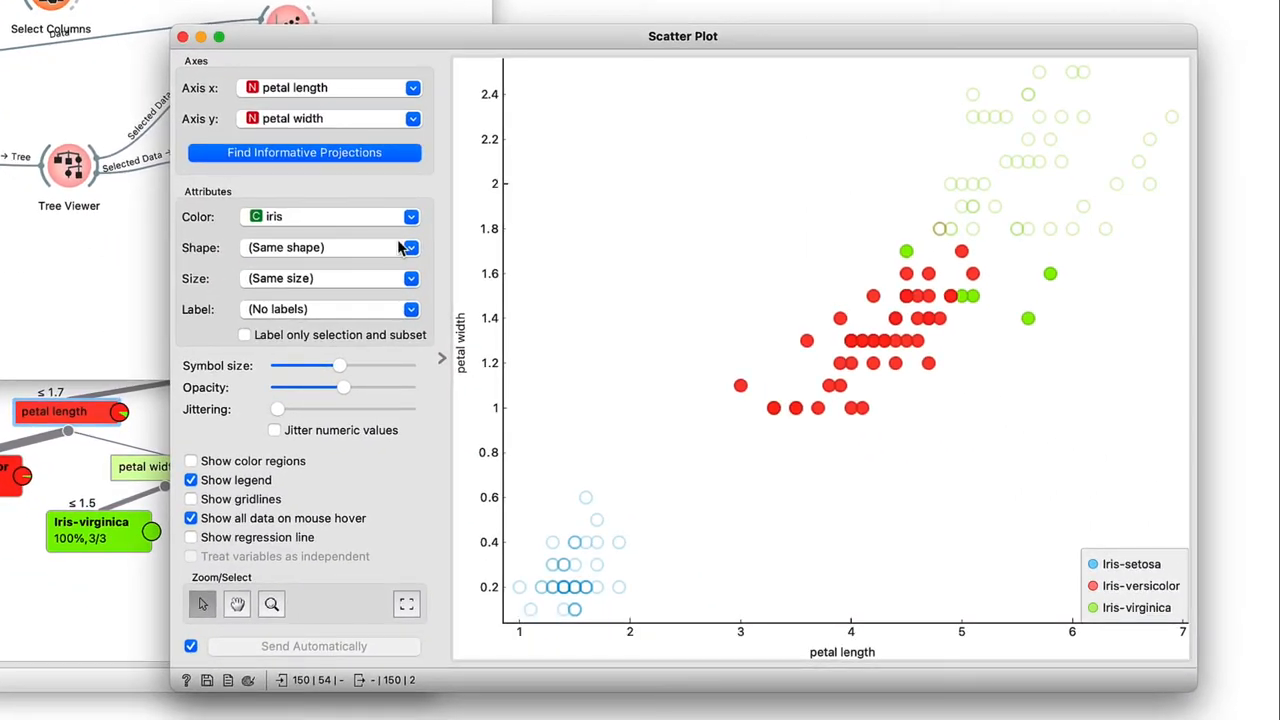
left_click(441, 357)
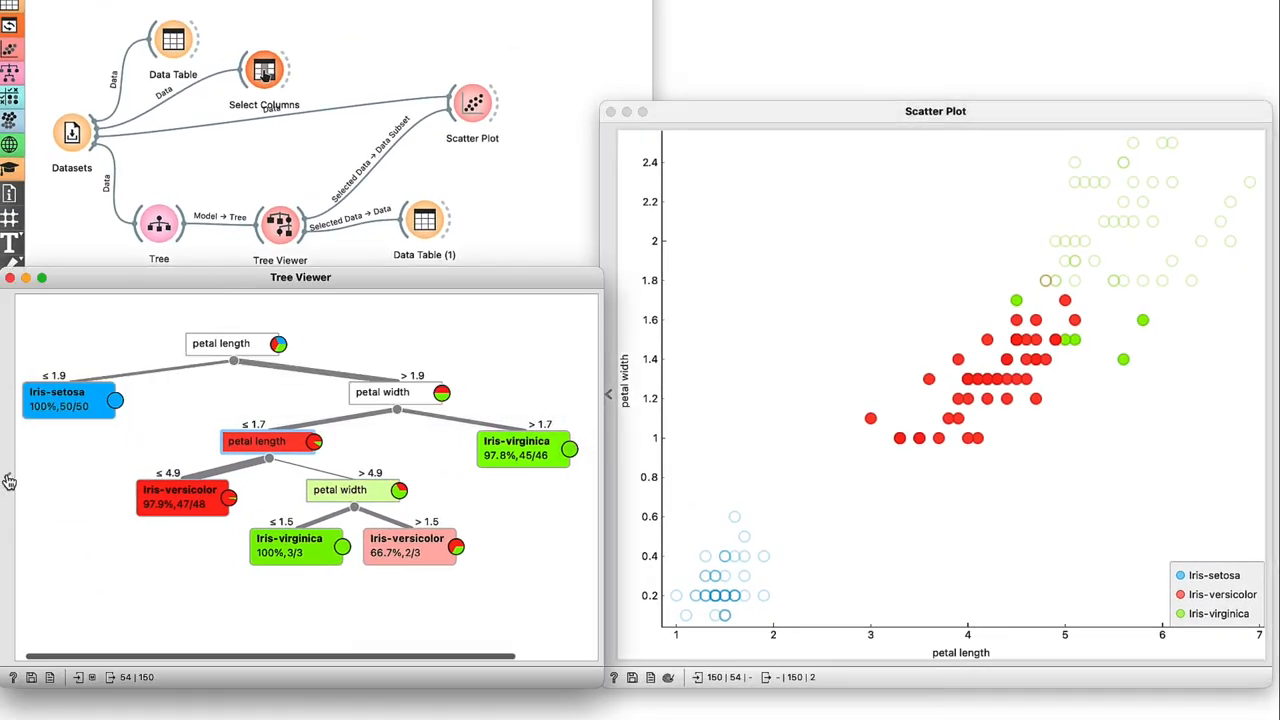
left_click(230, 352)
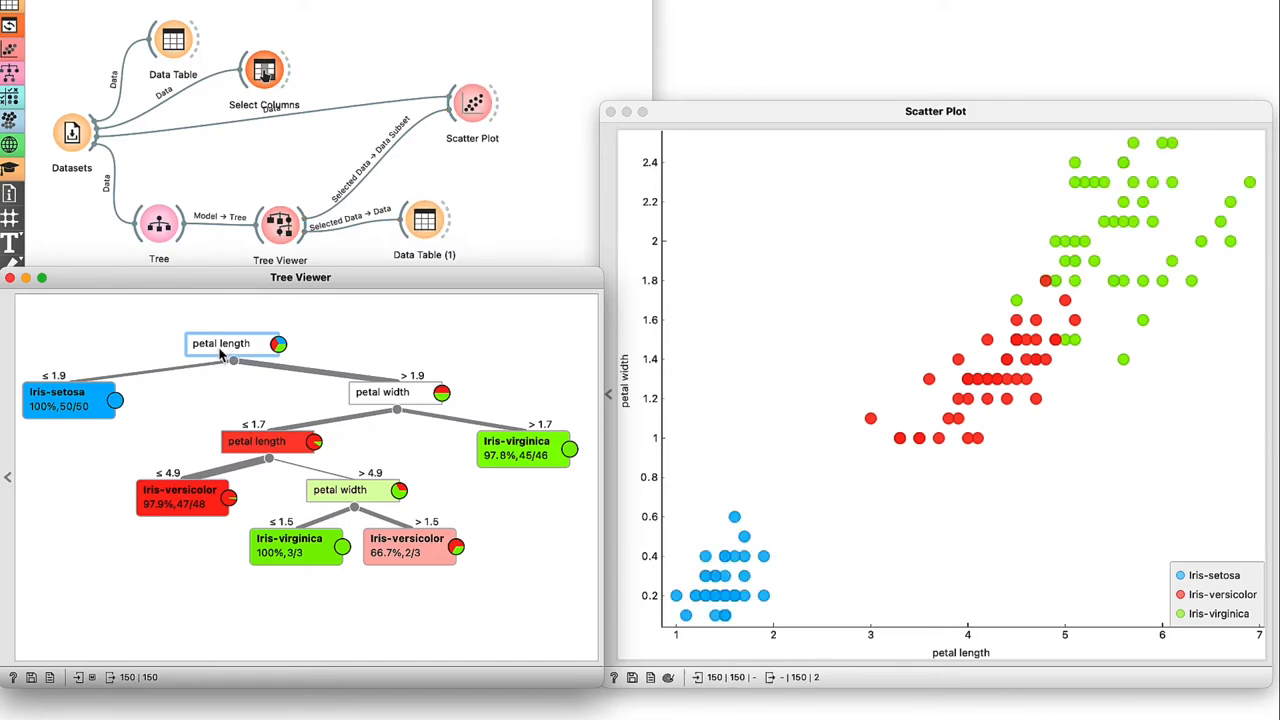
left_click(78, 408)
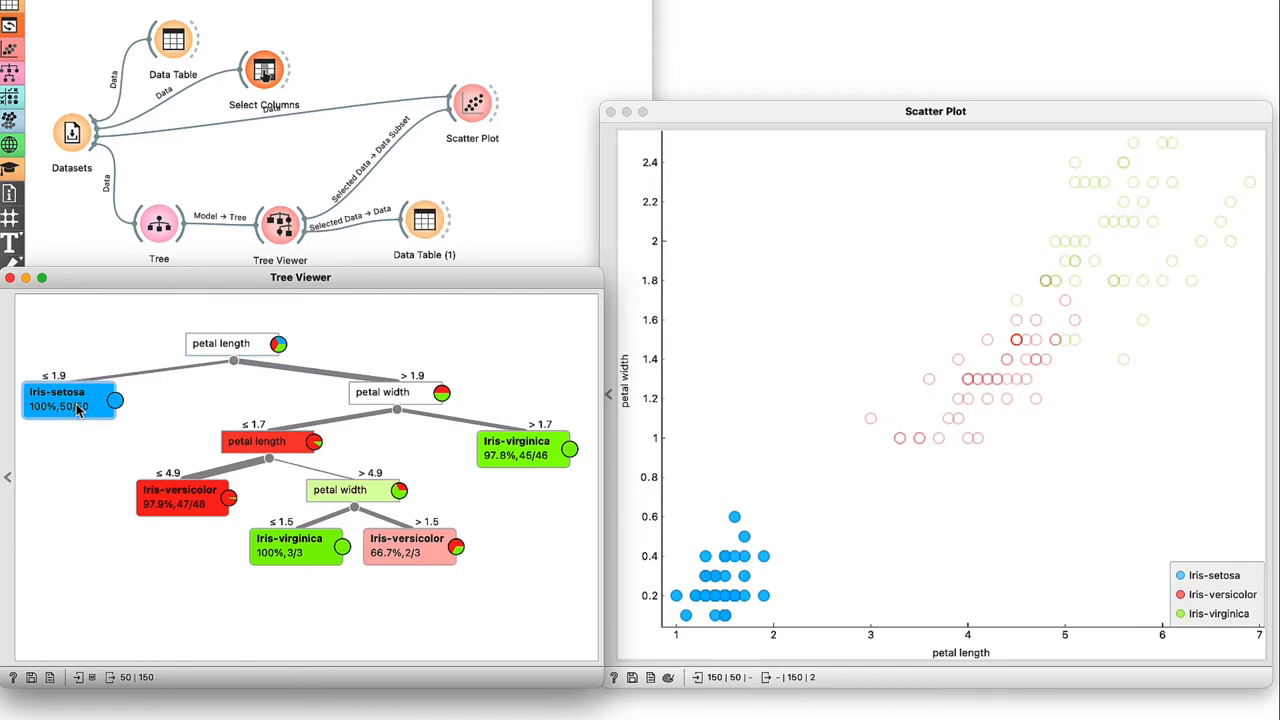
Step: Highlight the petal width node, lower petal length node and virginica leaf, then clear the selection
left_click(370, 400)
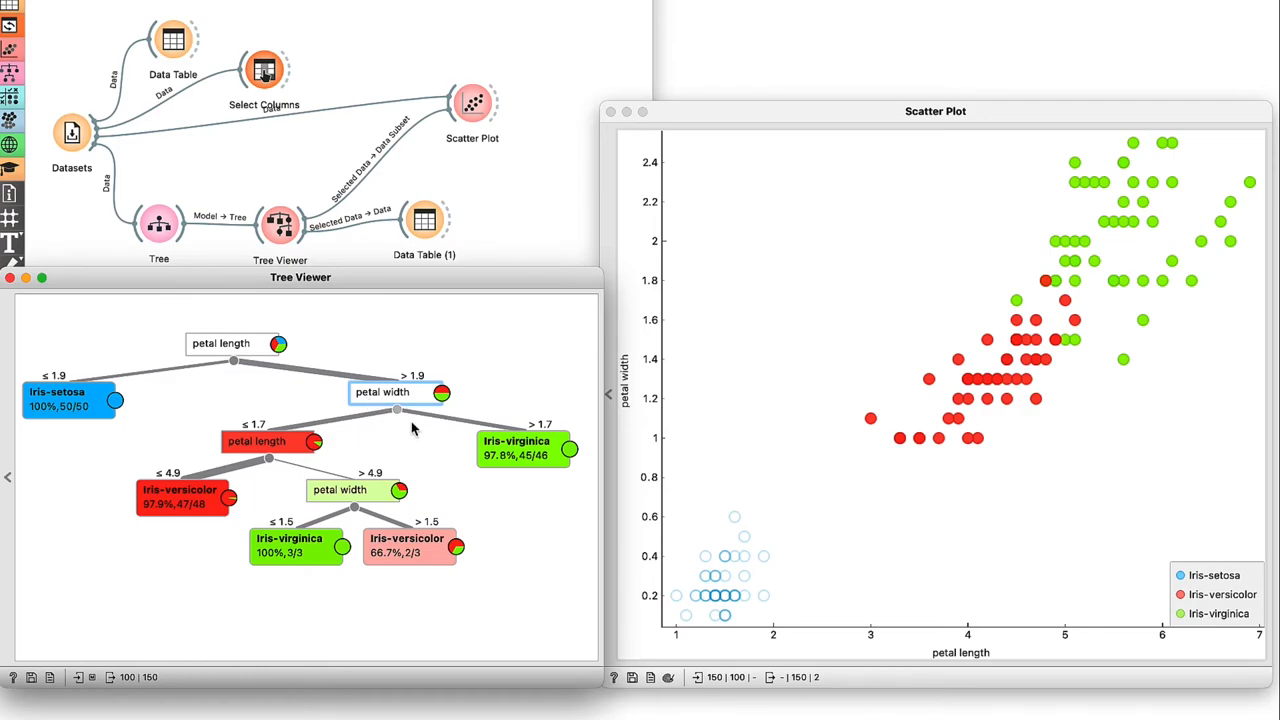
left_click(309, 444)
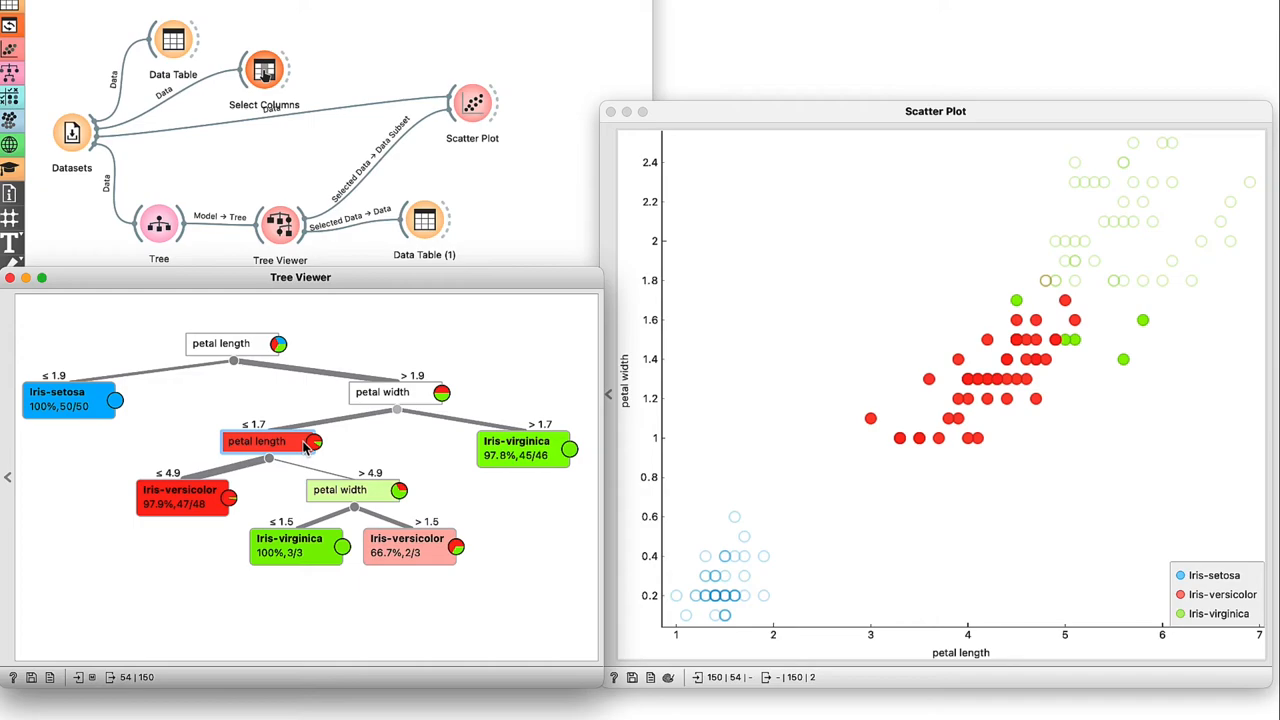
mouse_move(520, 448)
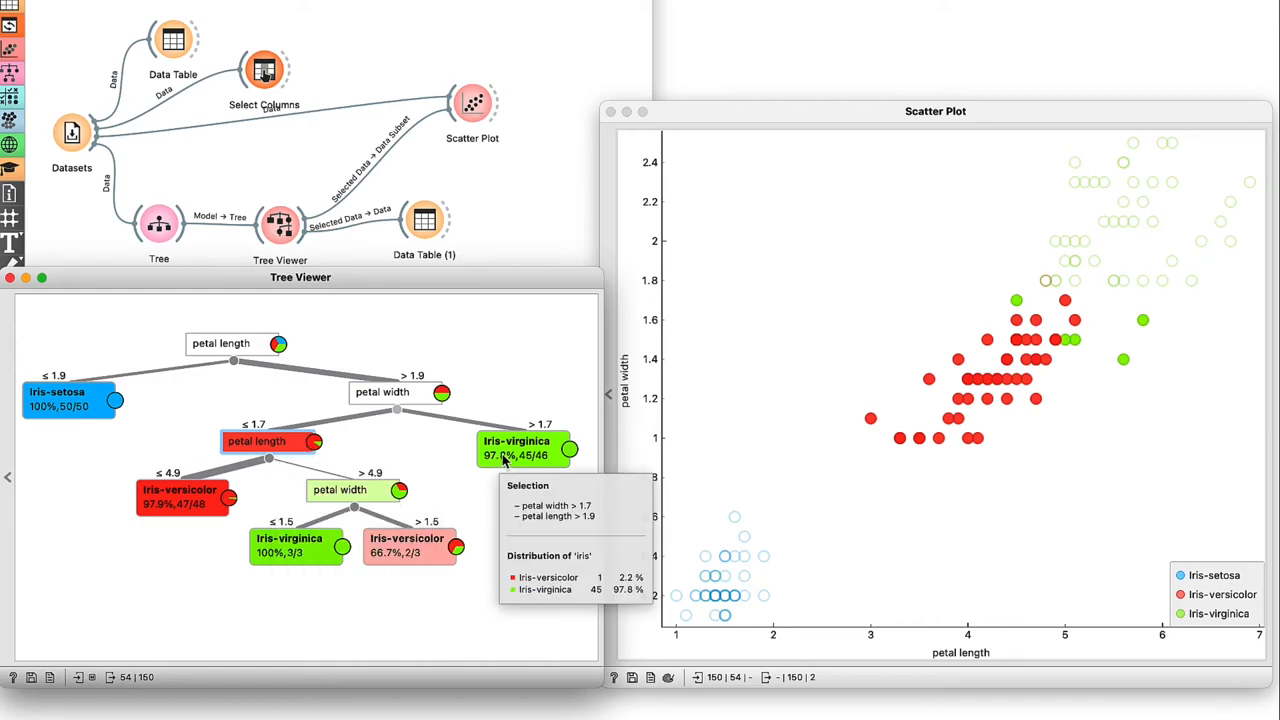
left_click(510, 458)
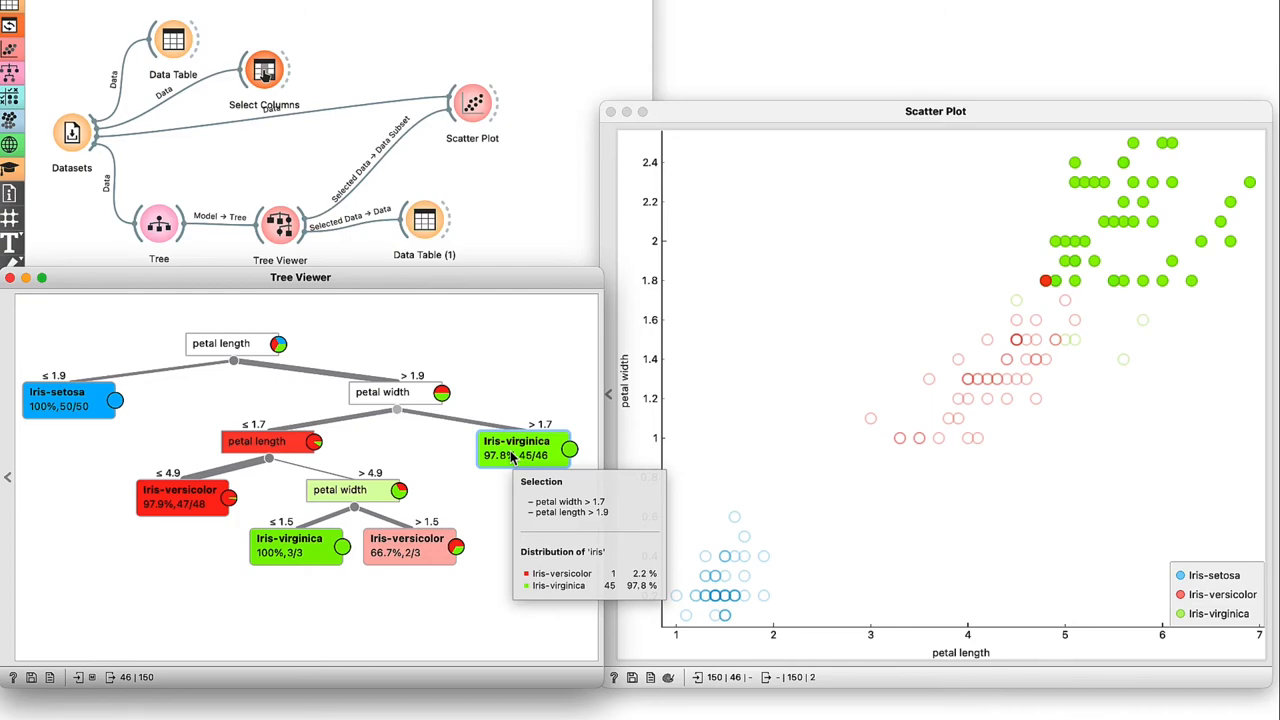
left_click(503, 385)
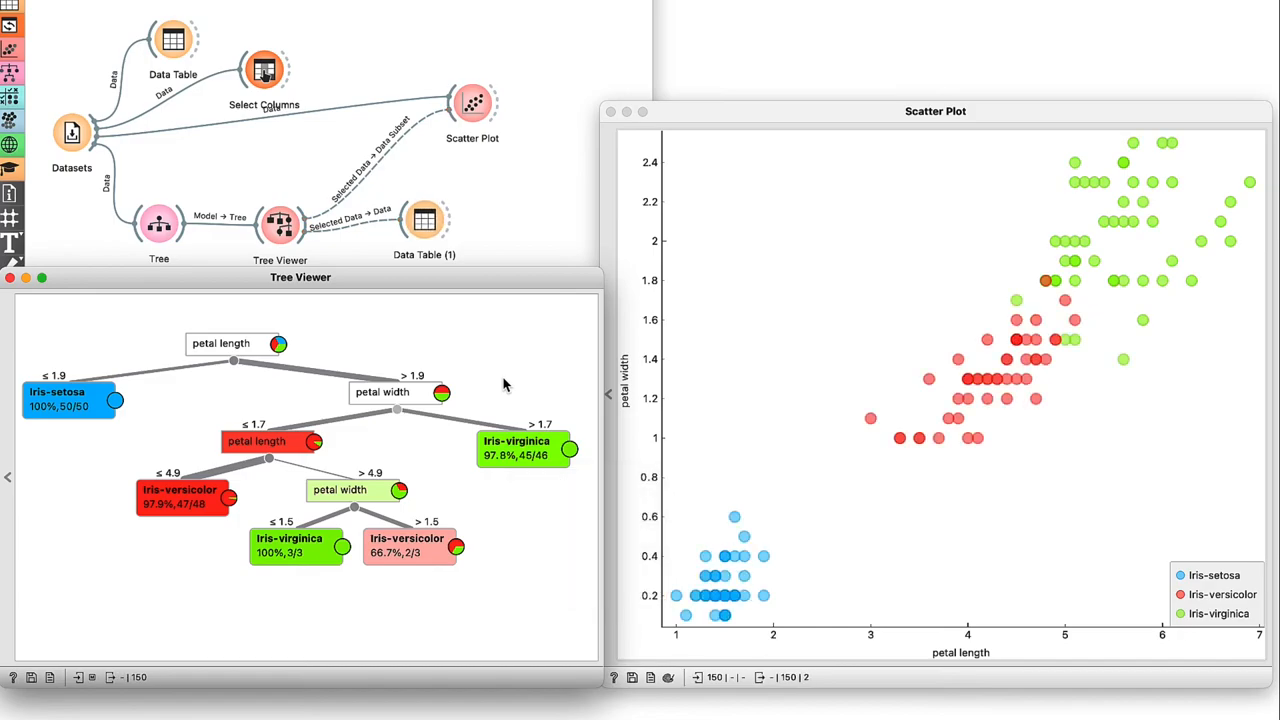